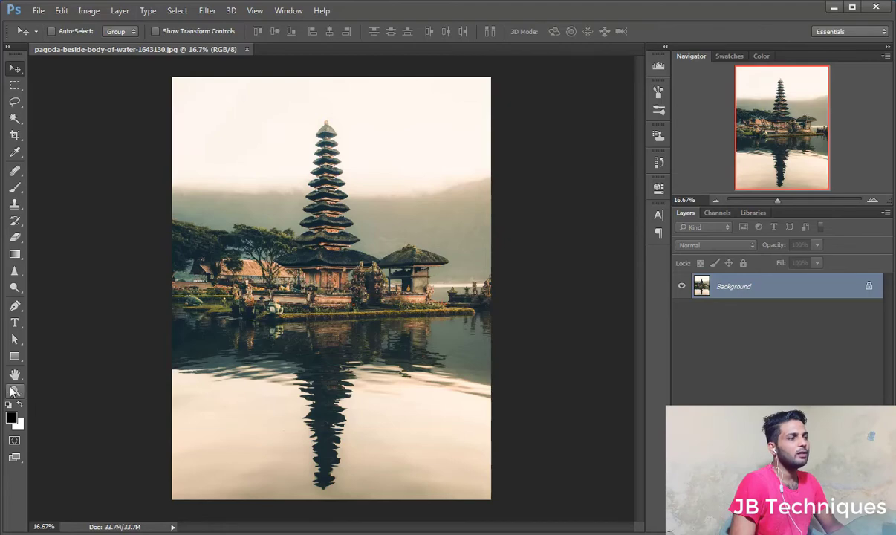
Step: Select the Zoom tool from the Tools panel
{"action": "left_click", "coordinate": [14, 391]}
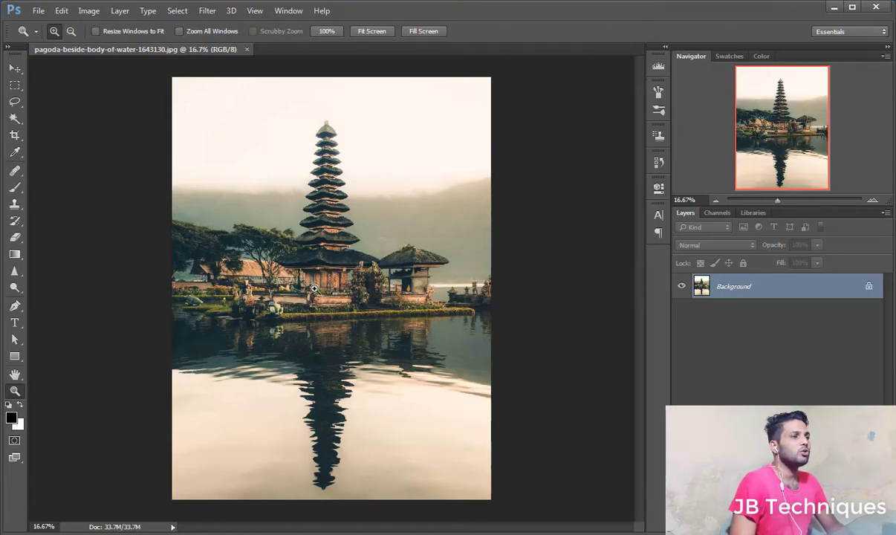
Step: Zoom in step by step on the pagoda's carved roof trim up to 400%
{"action": "left_click", "coordinate": [332, 251]}
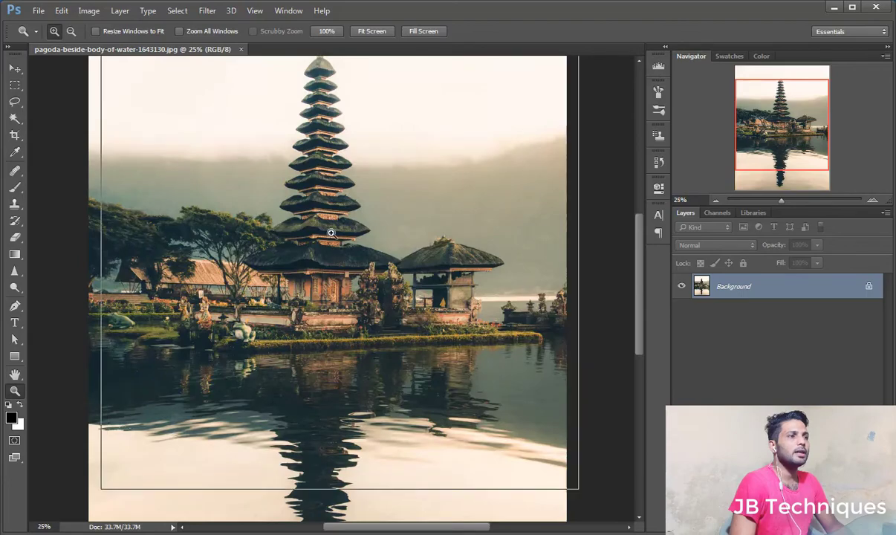
{"action": "left_click", "coordinate": [331, 233]}
{"action": "left_click", "coordinate": [323, 217]}
{"action": "left_click", "coordinate": [323, 217]}
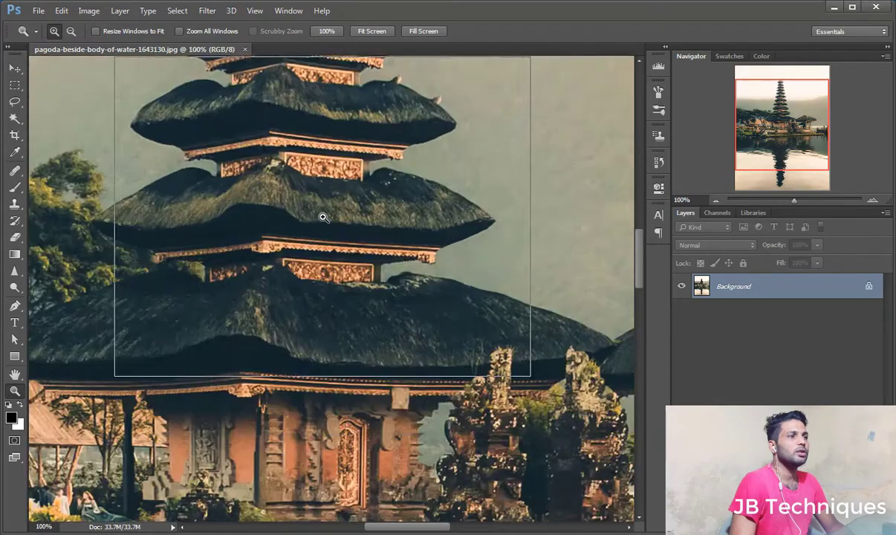
{"action": "left_click", "coordinate": [323, 217]}
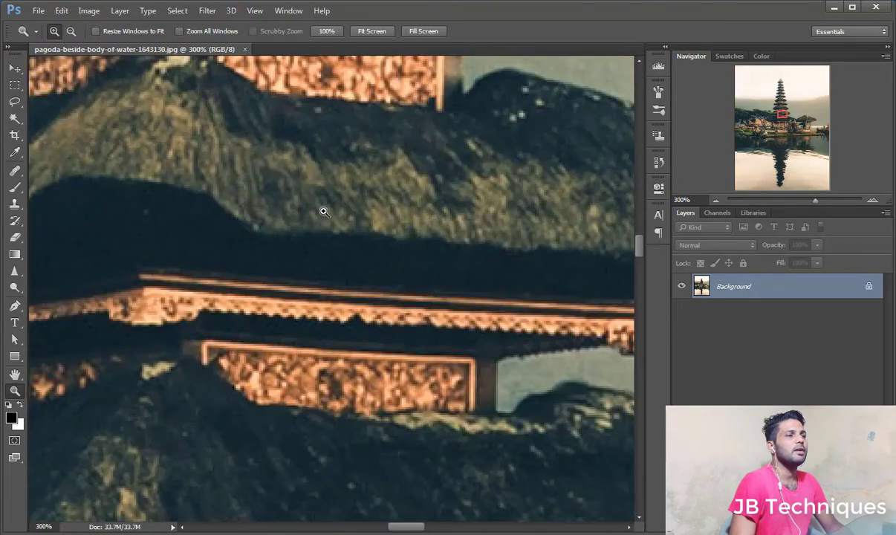
{"action": "left_click", "coordinate": [380, 467]}
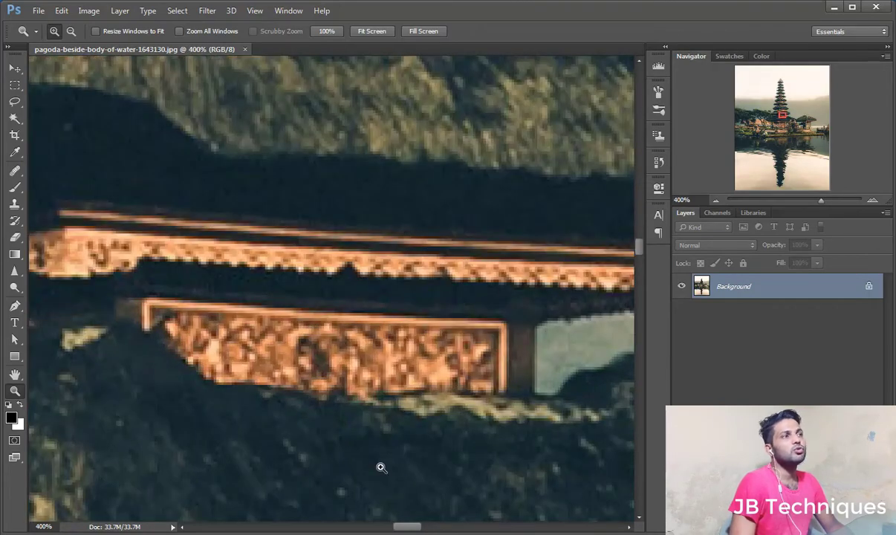
Step: Switch to Zoom Out and step back down to a 25% view of the whole photo
{"action": "left_click", "coordinate": [71, 32]}
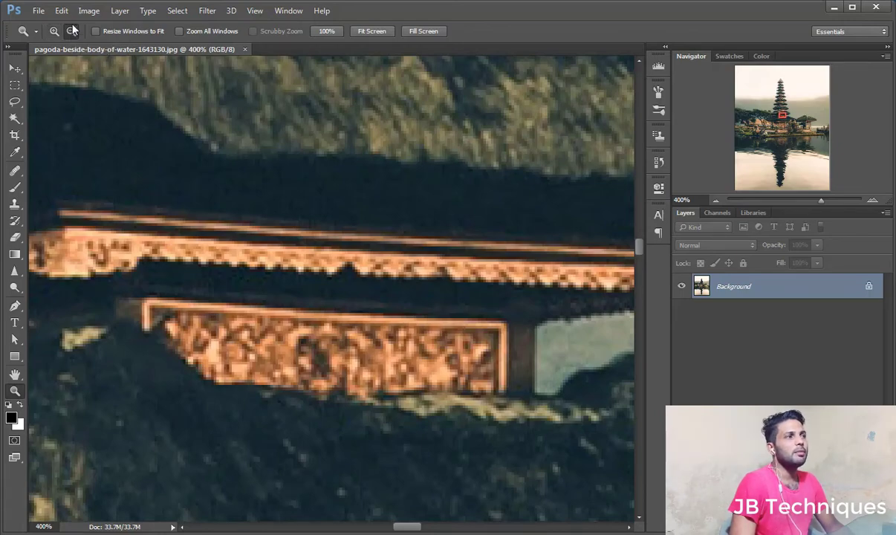
{"action": "left_click", "coordinate": [329, 306]}
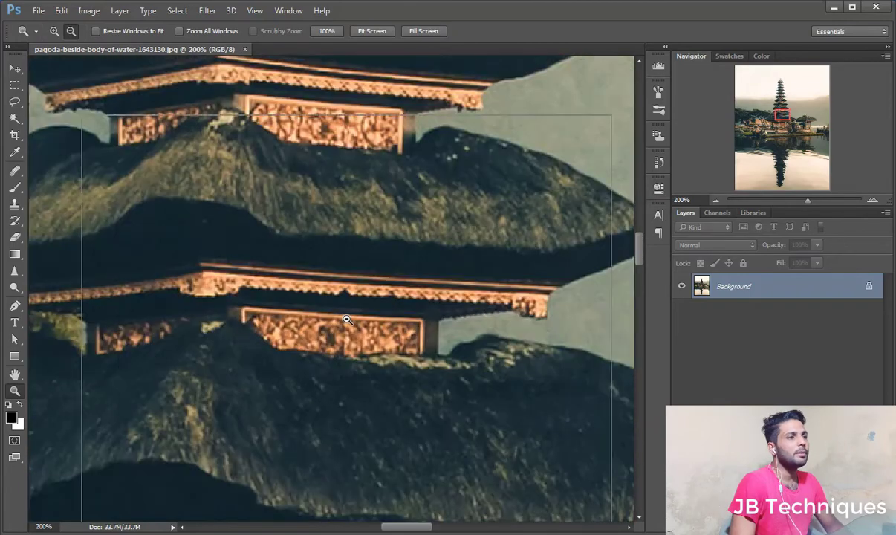
{"action": "left_click", "coordinate": [346, 318]}
{"action": "left_click", "coordinate": [346, 318]}
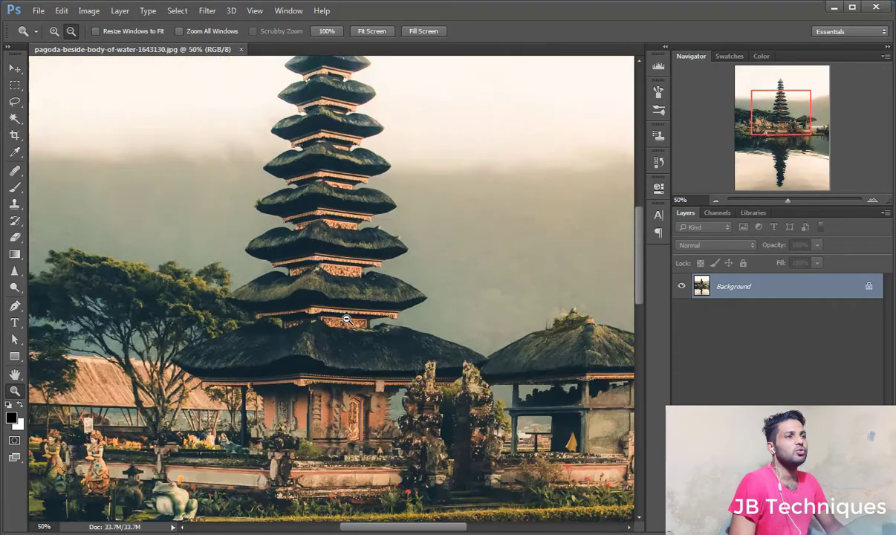
{"action": "left_click", "coordinate": [346, 319]}
{"action": "left_click", "coordinate": [346, 319]}
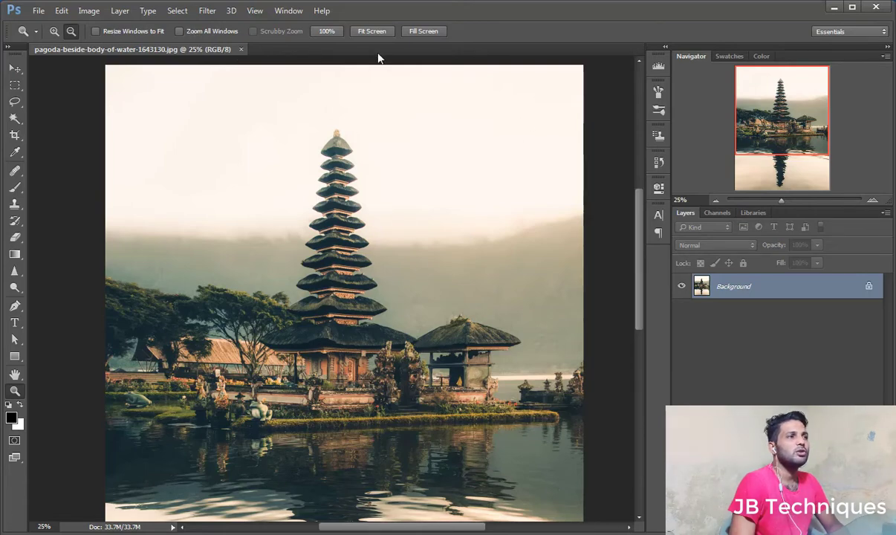
Step: Float the photo into its own window and duplicate it as 'pagoda-beside-body-of-water-1643130 copy'
{"action": "right_click", "coordinate": [198, 51]}
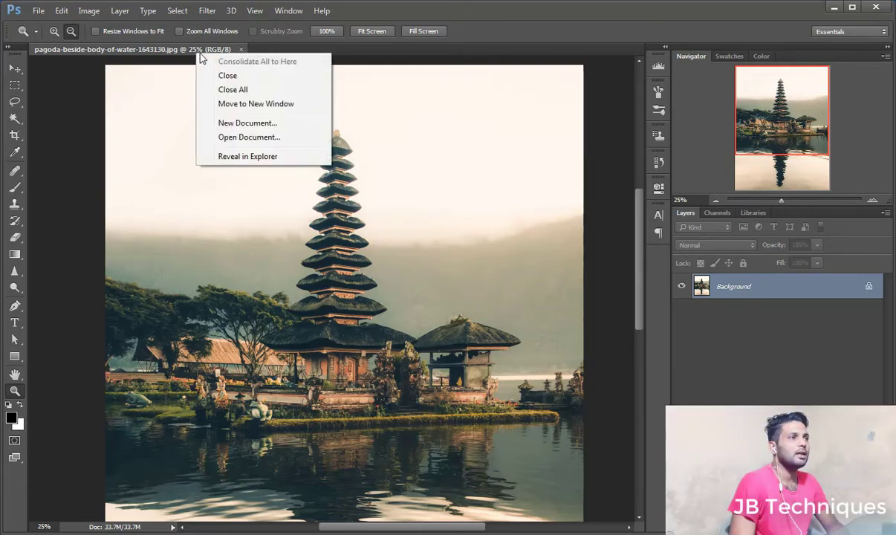
{"action": "right_click", "coordinate": [196, 48]}
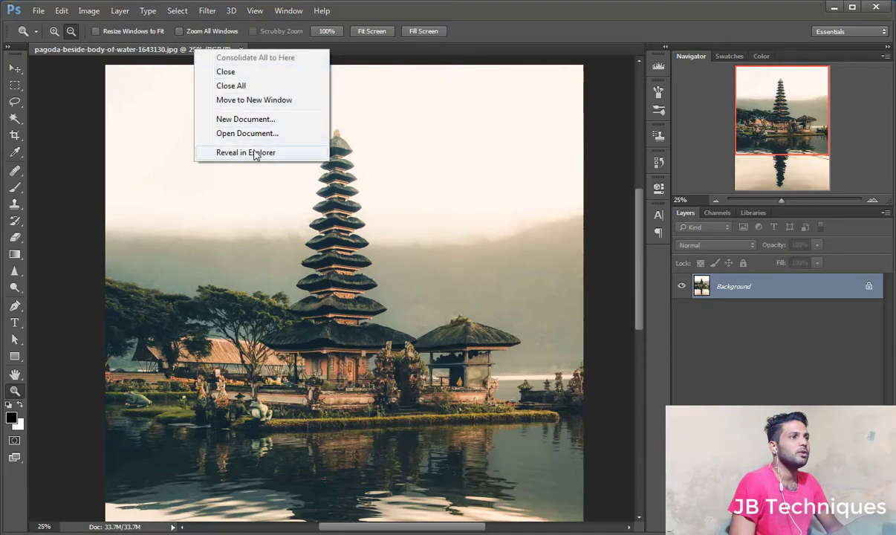
{"action": "mouse_move", "coordinate": [195, 49]}
{"action": "left_mouse_down"}
{"action": "mouse_move", "coordinate": [172, 72]}
{"action": "mouse_move", "coordinate": [211, 95]}
{"action": "left_mouse_up"}
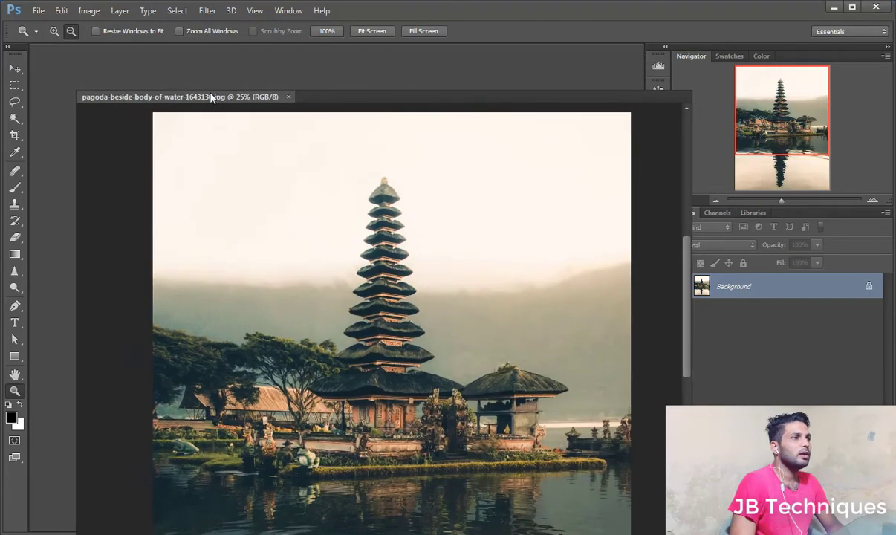
{"action": "right_click", "coordinate": [212, 98]}
{"action": "left_click", "coordinate": [249, 101]}
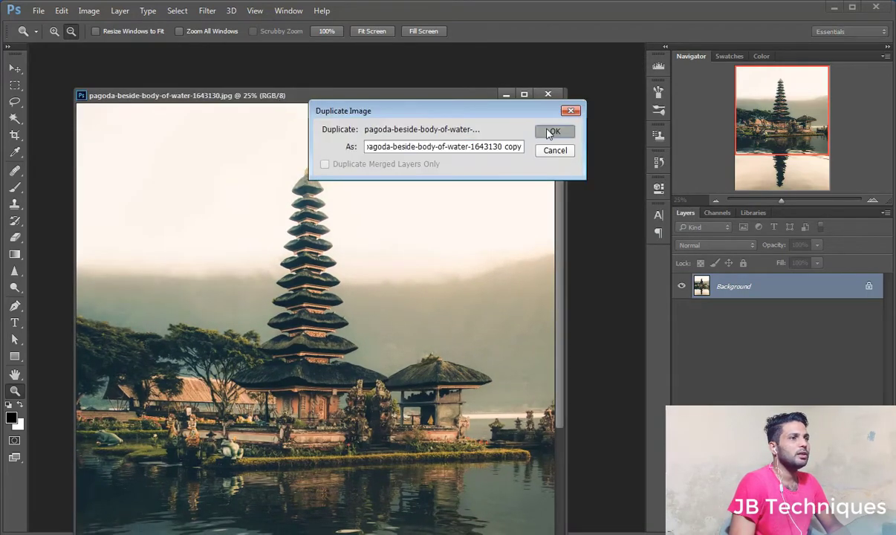
{"action": "left_click", "coordinate": [520, 122]}
Step: Move and resize the original and copy windows so they sit side by side
{"action": "mouse_move", "coordinate": [416, 97]}
{"action": "left_mouse_down"}
{"action": "mouse_move", "coordinate": [460, 135]}
{"action": "mouse_move", "coordinate": [419, 69]}
{"action": "left_mouse_up"}
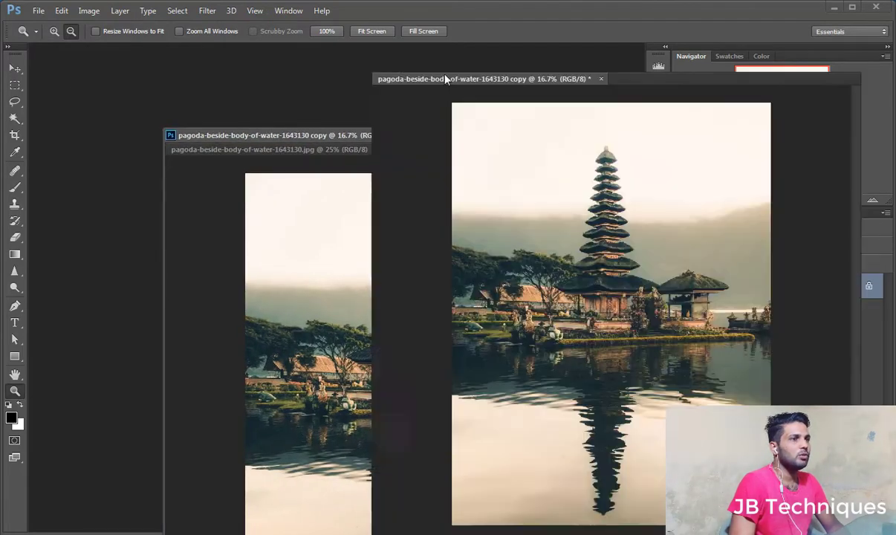
{"action": "left_click_drag", "start_coordinate": [318, 136], "coordinate": [195, 77]}
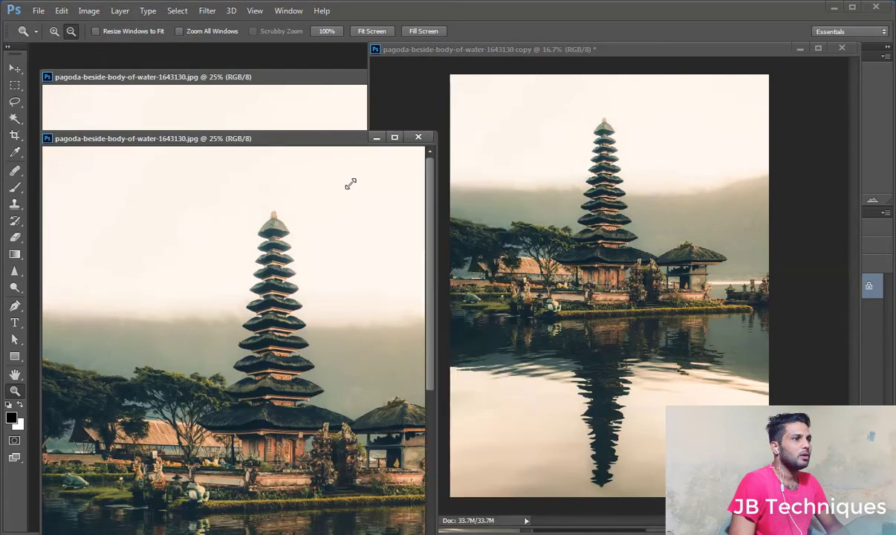
{"action": "mouse_move", "coordinate": [506, 89]}
{"action": "left_mouse_down"}
{"action": "mouse_move", "coordinate": [260, 196]}
{"action": "mouse_move", "coordinate": [237, 117]}
{"action": "left_mouse_up"}
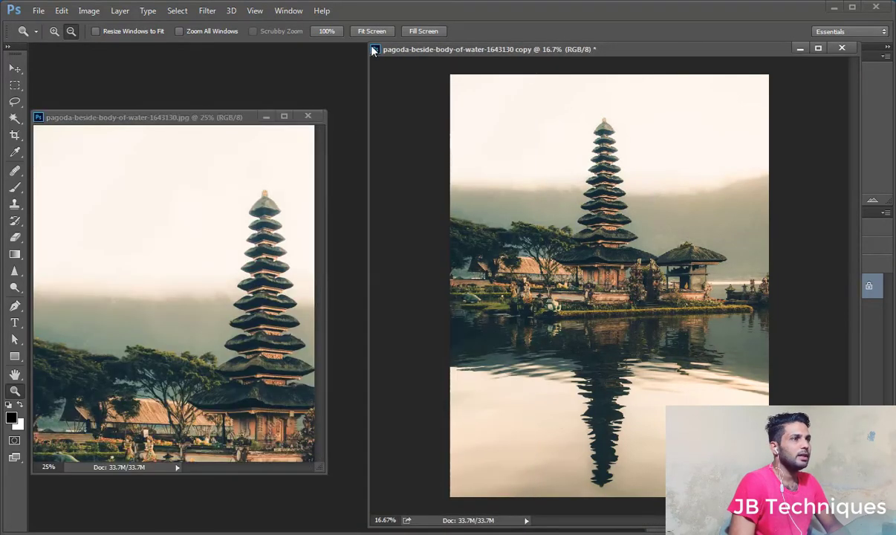
{"action": "mouse_move", "coordinate": [368, 50]}
{"action": "left_mouse_down"}
{"action": "mouse_move", "coordinate": [448, 149]}
{"action": "mouse_move", "coordinate": [409, 123]}
{"action": "left_mouse_up"}
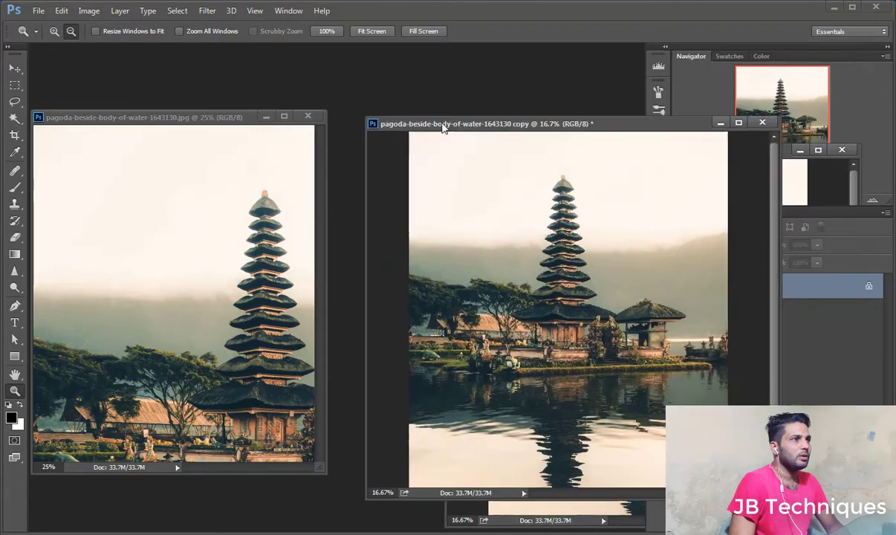
Step: Turn on Zoom All Windows, then zoom both windows out and back in on the pagoda top
{"action": "left_click", "coordinate": [179, 32]}
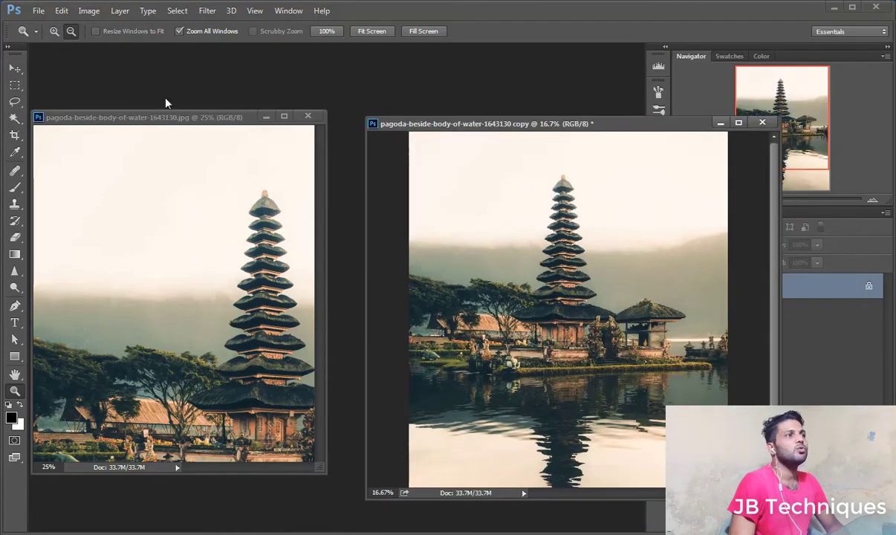
{"action": "left_click", "coordinate": [147, 306], "text": "alt"}
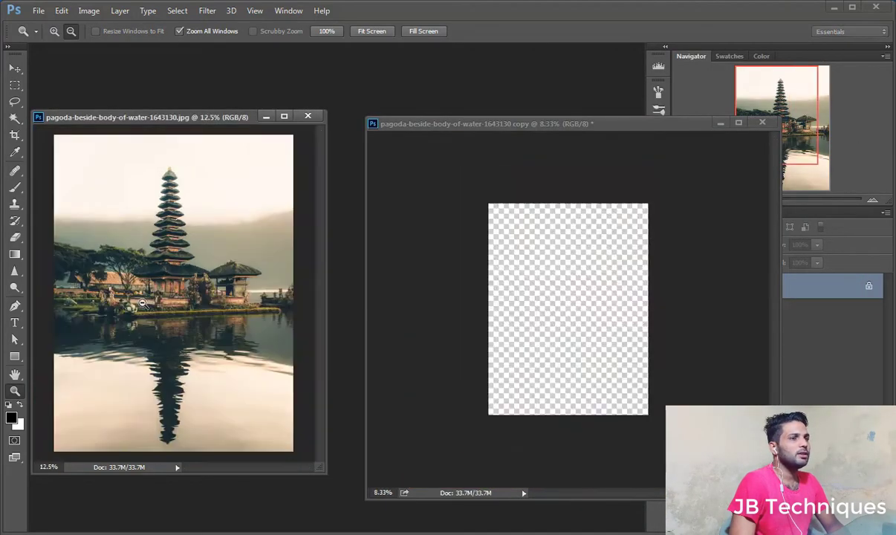
{"action": "left_click", "coordinate": [54, 31]}
{"action": "left_click", "coordinate": [177, 230]}
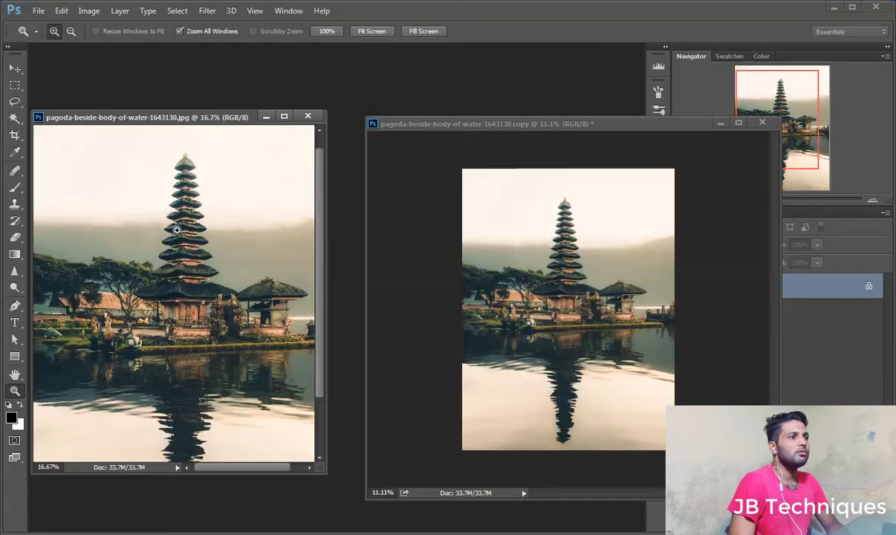
{"action": "left_click", "coordinate": [168, 186]}
{"action": "left_click", "coordinate": [162, 160]}
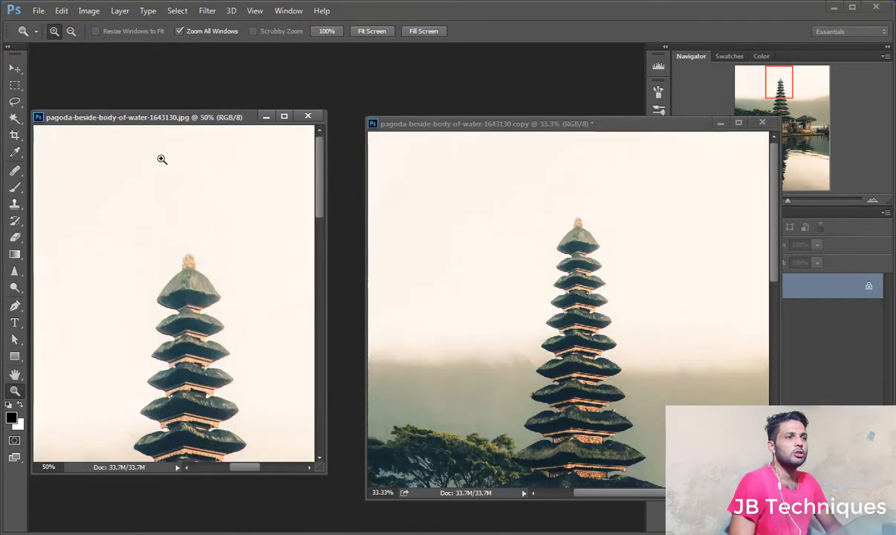
Step: Zoom both windows back out, then close the copy without saving
{"action": "left_click", "coordinate": [71, 32]}
{"action": "left_click", "coordinate": [195, 309]}
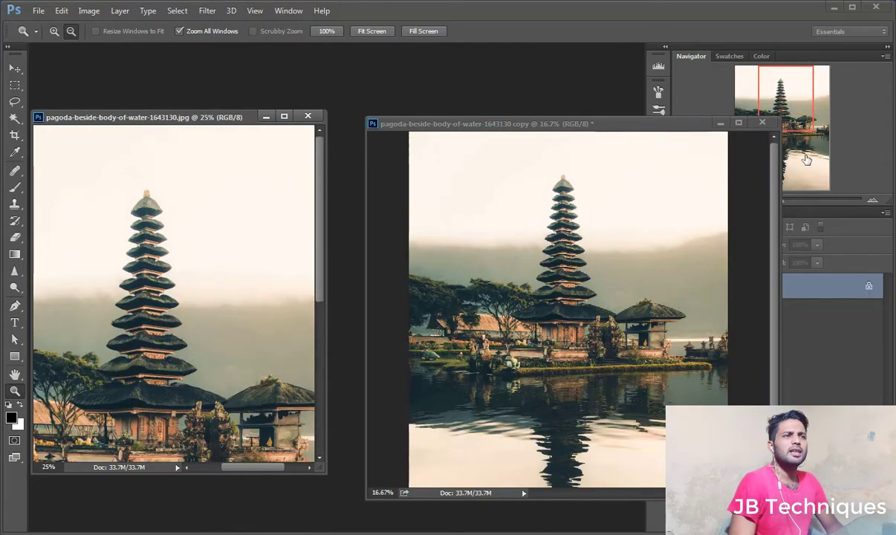
{"action": "left_click", "coordinate": [762, 123]}
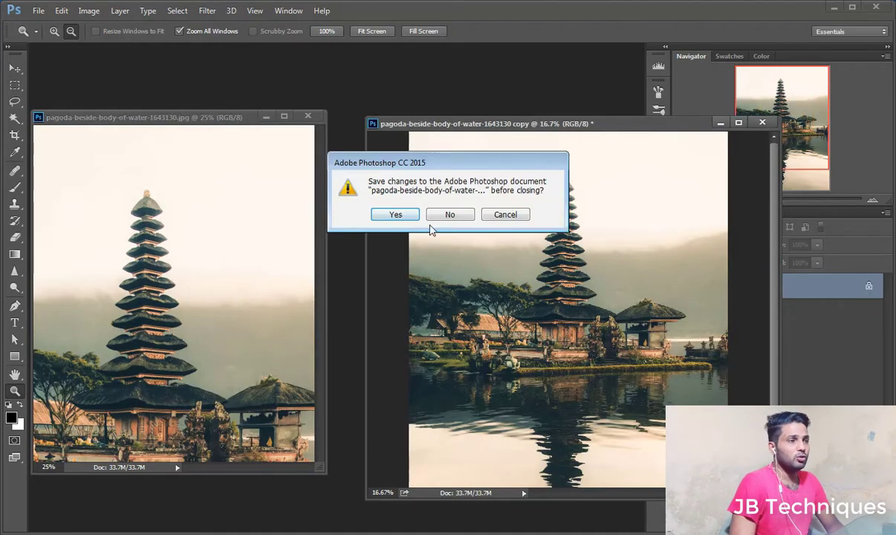
{"action": "left_click", "coordinate": [448, 215]}
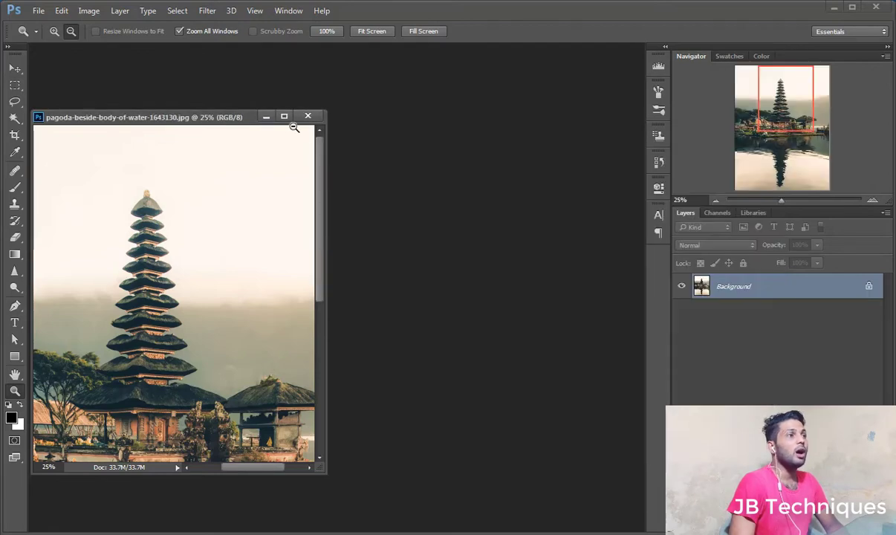
Step: Dock the photo as a tab and zoom this window alone to 300% on the tower roofs
{"action": "left_click_drag", "start_coordinate": [219, 119], "coordinate": [242, 41]}
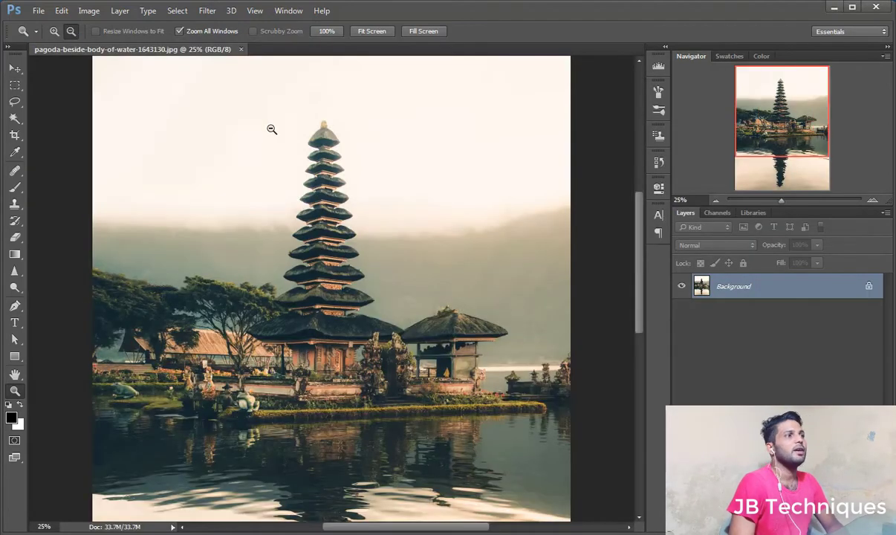
{"action": "left_click", "coordinate": [181, 31]}
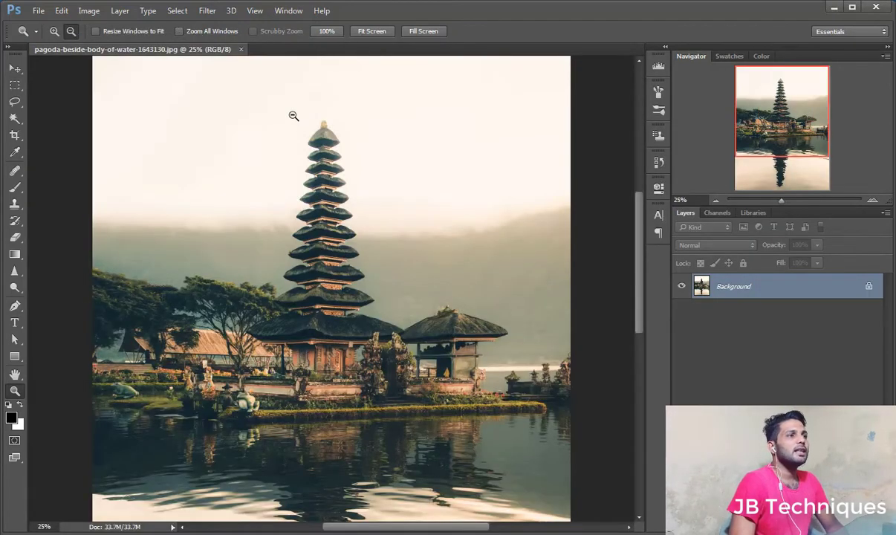
{"action": "left_click", "coordinate": [54, 30]}
{"action": "mouse_move", "coordinate": [505, 408]}
{"action": "left_mouse_down"}
{"action": "mouse_move", "coordinate": [312, 221]}
{"action": "mouse_move", "coordinate": [336, 216]}
{"action": "left_mouse_up"}
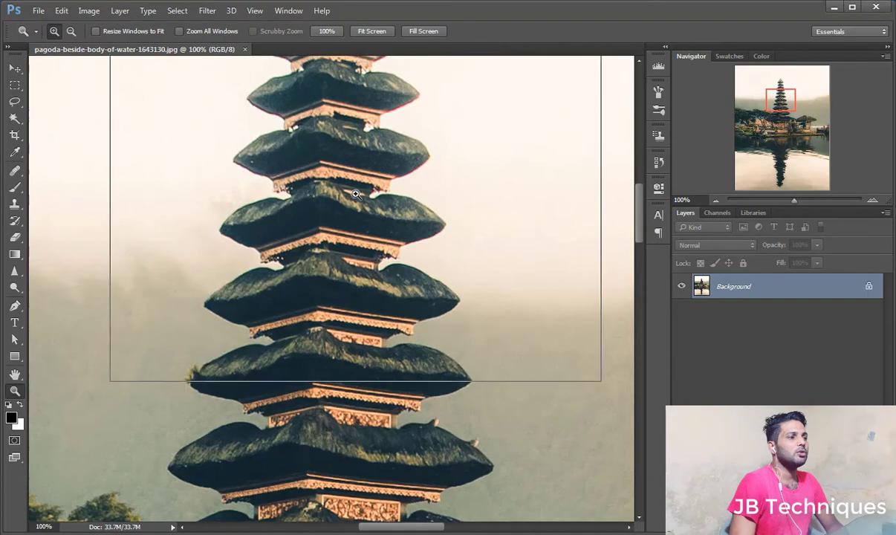
{"action": "left_click", "coordinate": [355, 208]}
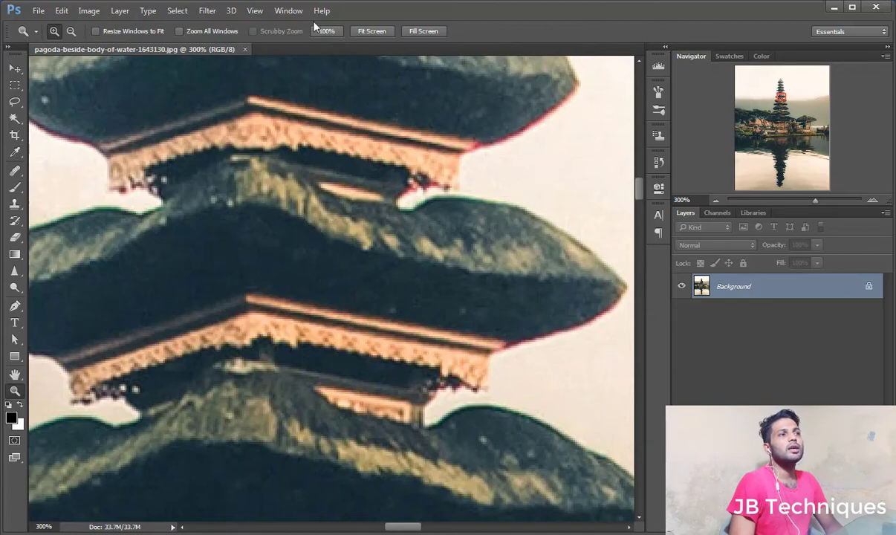
Step: Switch between 100%, Fit Screen and Fill Screen views, ending with the whole photo fitted
{"action": "left_click", "coordinate": [334, 34]}
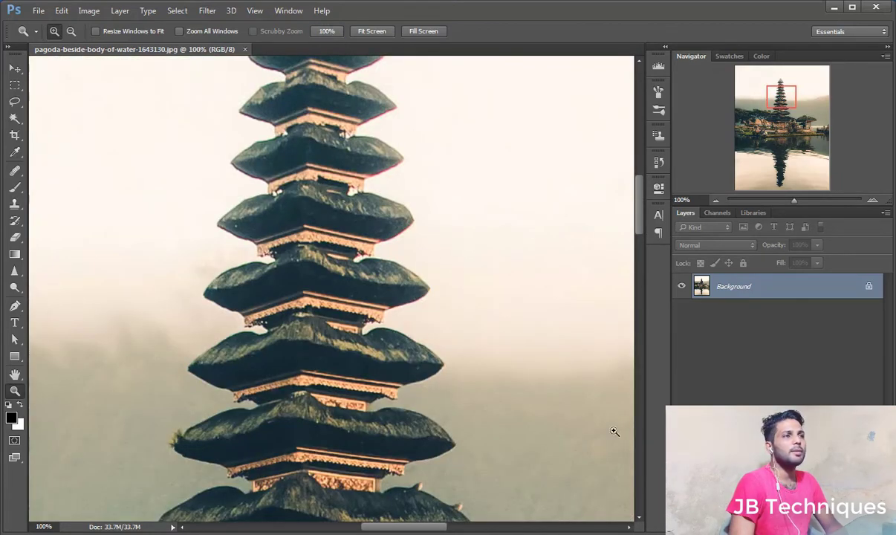
{"action": "left_click", "coordinate": [388, 33]}
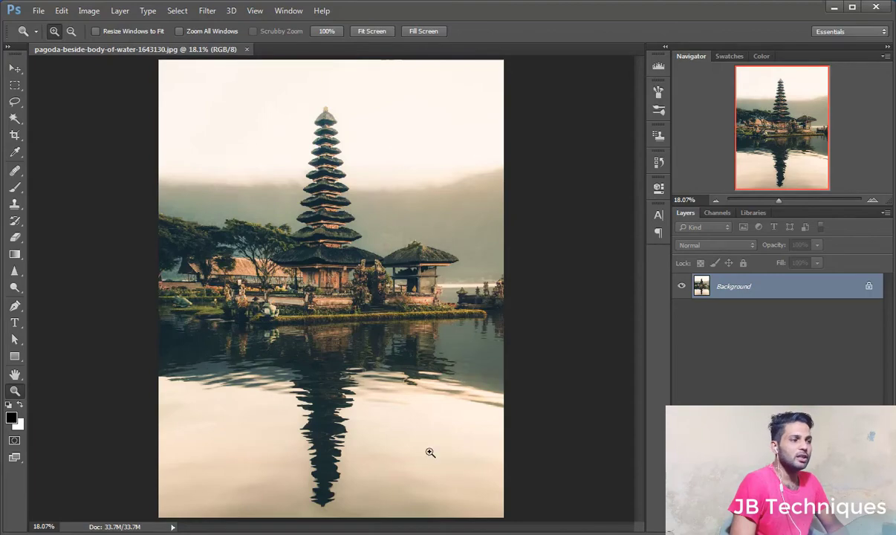
{"action": "left_click", "coordinate": [327, 31]}
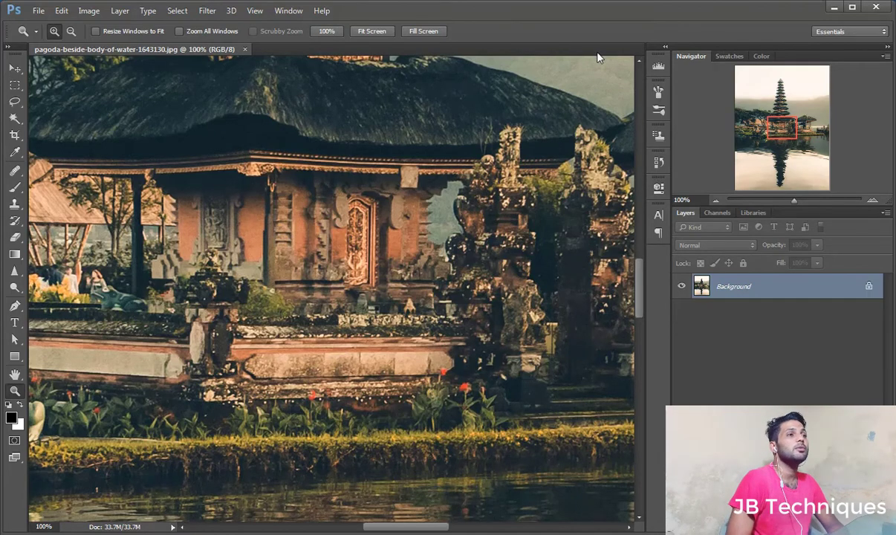
{"action": "key", "text": "ctrl+0"}
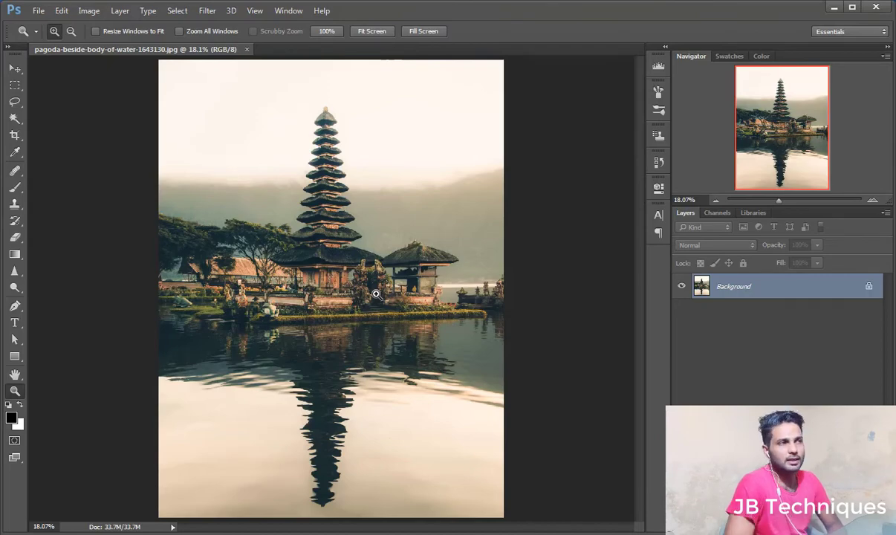
{"action": "left_click", "coordinate": [432, 34]}
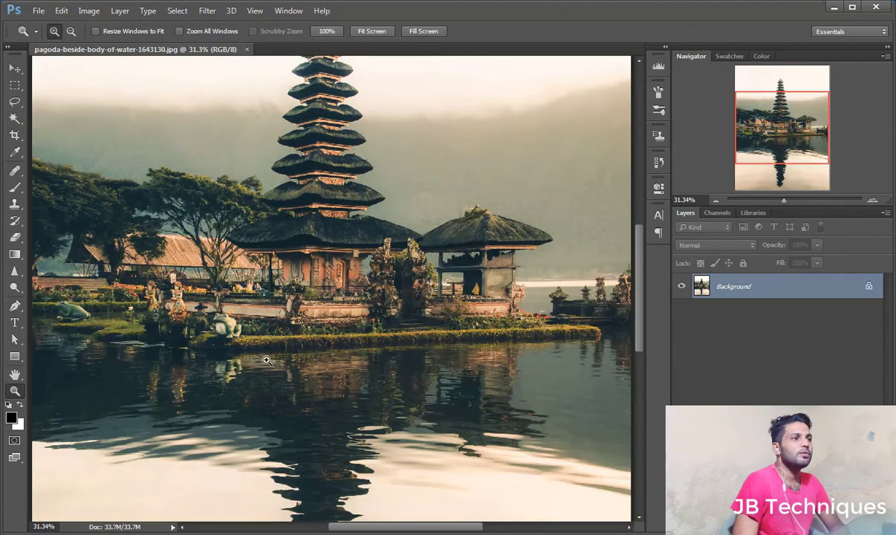
{"action": "key", "text": "ctrl+0"}
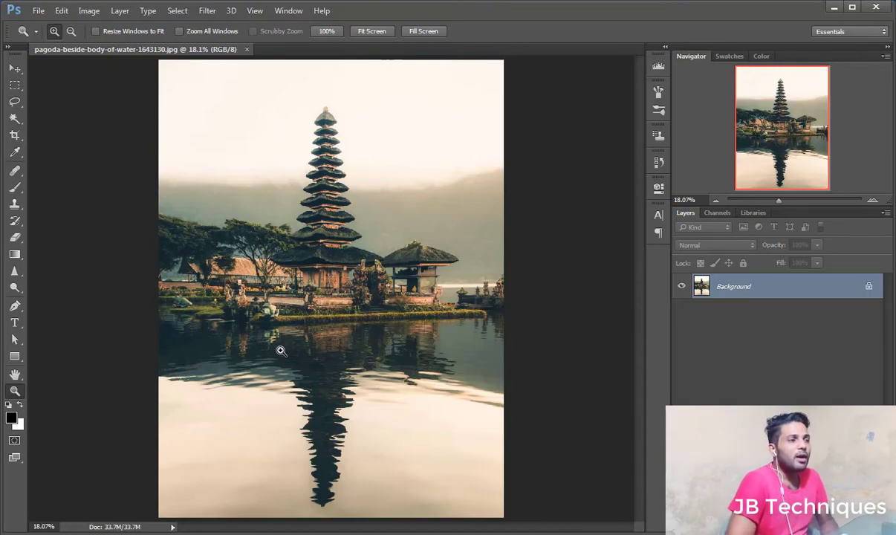
Step: Brush a black zigzag stroke across the pagoda, then check it zooming in and out with Ctrl+plus/minus
{"action": "left_click", "coordinate": [16, 187]}
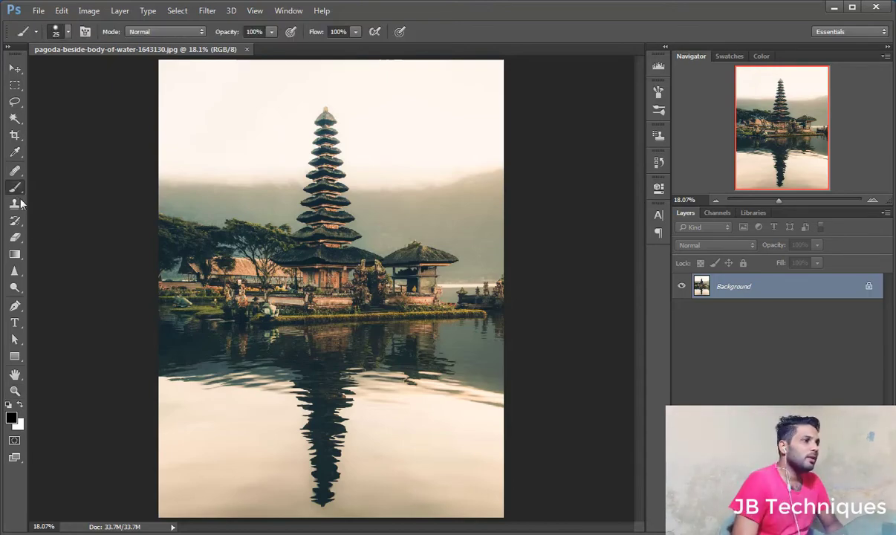
{"action": "left_click_drag", "start_coordinate": [171, 208], "coordinate": [445, 262]}
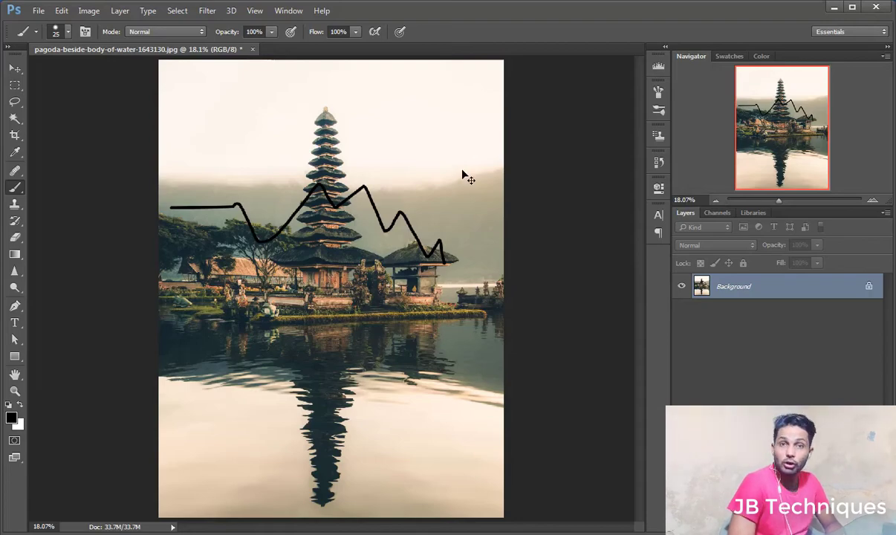
{"action": "key", "text": "ctrl+plus"}
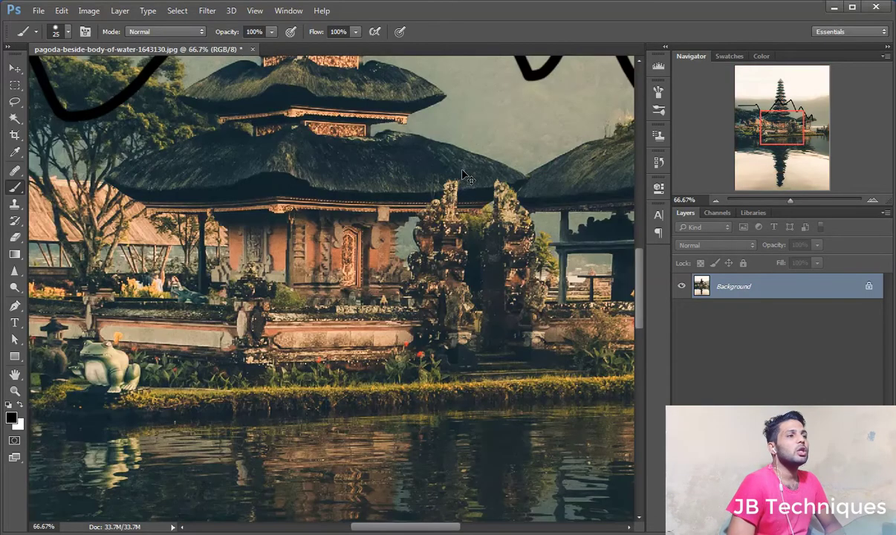
{"action": "key", "text": "ctrl+plus"}
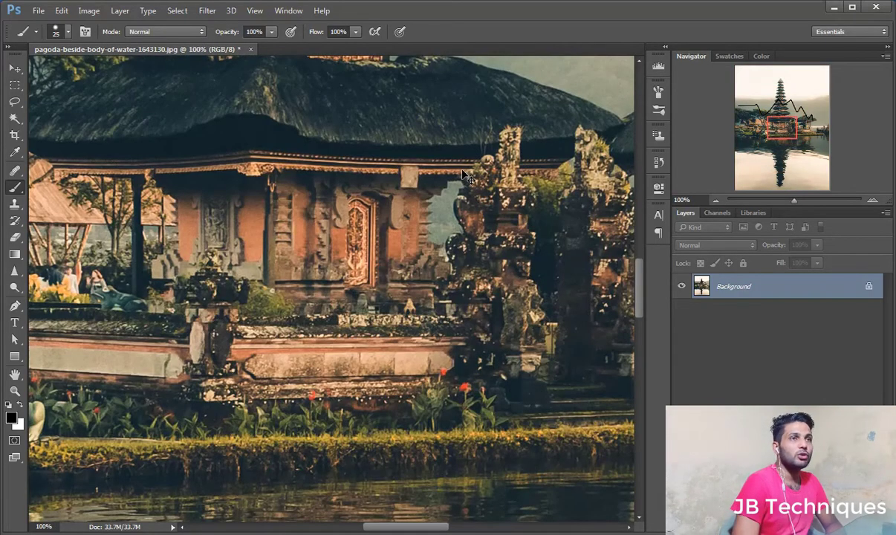
{"action": "key", "text": "ctrl+minus"}
{"action": "key", "text": "ctrl+minus"}
{"action": "key", "text": "ctrl+minus"}
{"action": "key", "text": "ctrl+minus"}
{"action": "key", "text": "ctrl+minus"}
{"action": "key", "text": "ctrl+minus"}
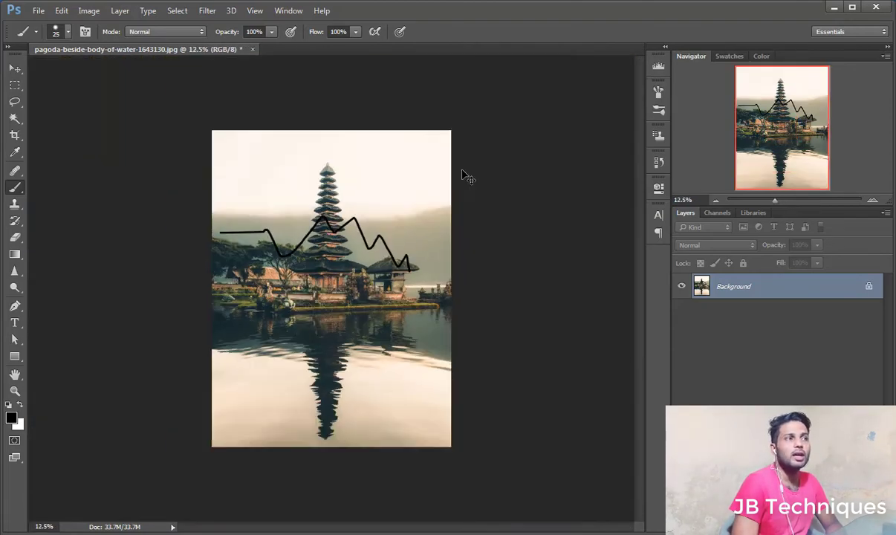
{"action": "key", "text": "ctrl+plus"}
{"action": "key", "text": "ctrl+plus"}
{"action": "key", "text": "ctrl+minus"}
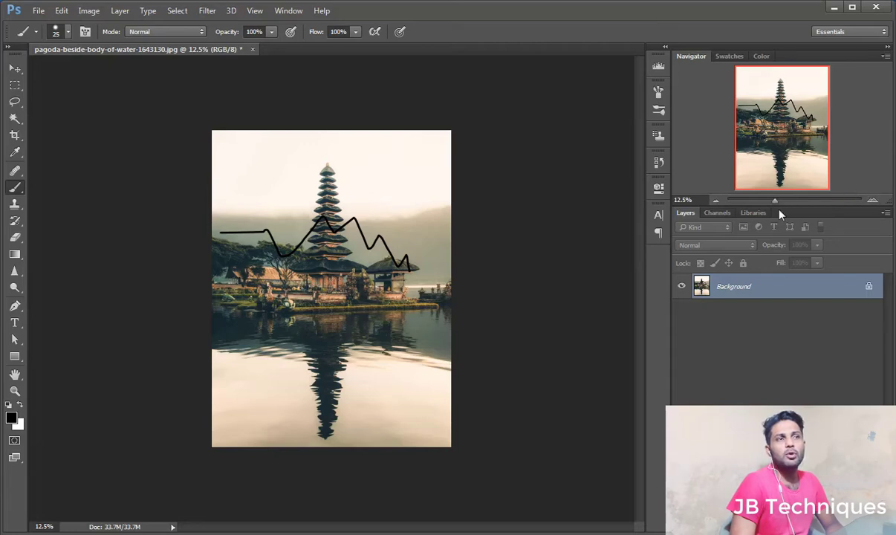
Step: Use the Navigator zoom buttons to reach 33.3% and drag the view box over the pagoda
{"action": "left_click", "coordinate": [716, 201]}
{"action": "left_click", "coordinate": [716, 201]}
{"action": "left_click", "coordinate": [716, 200]}
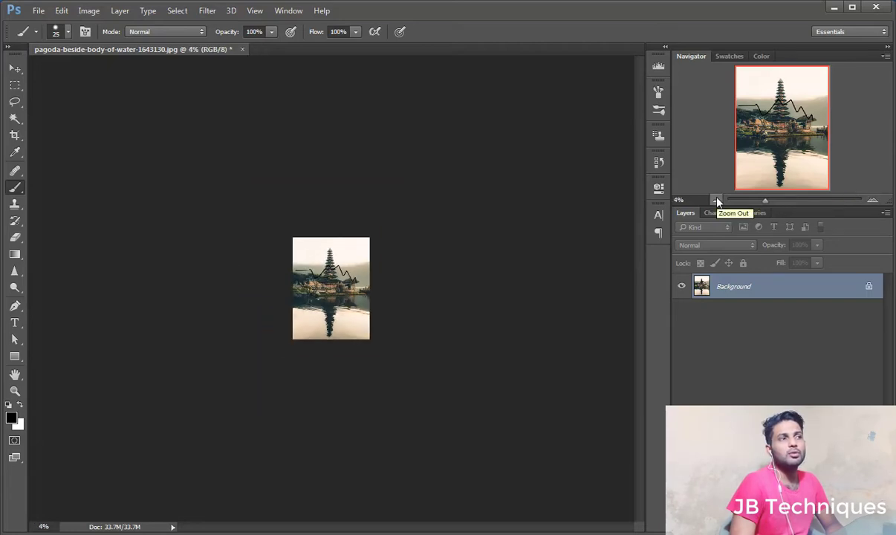
{"action": "left_click", "coordinate": [872, 201]}
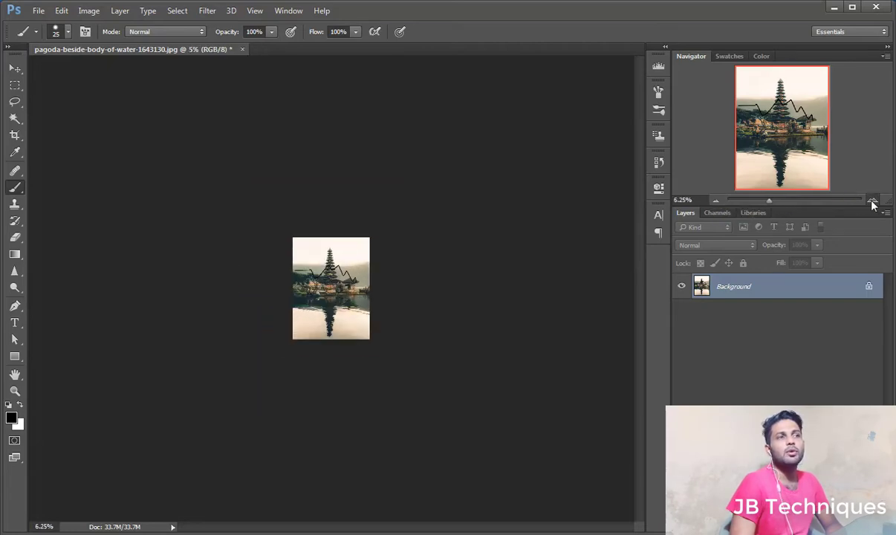
{"action": "left_click", "coordinate": [872, 201]}
{"action": "left_click", "coordinate": [872, 201]}
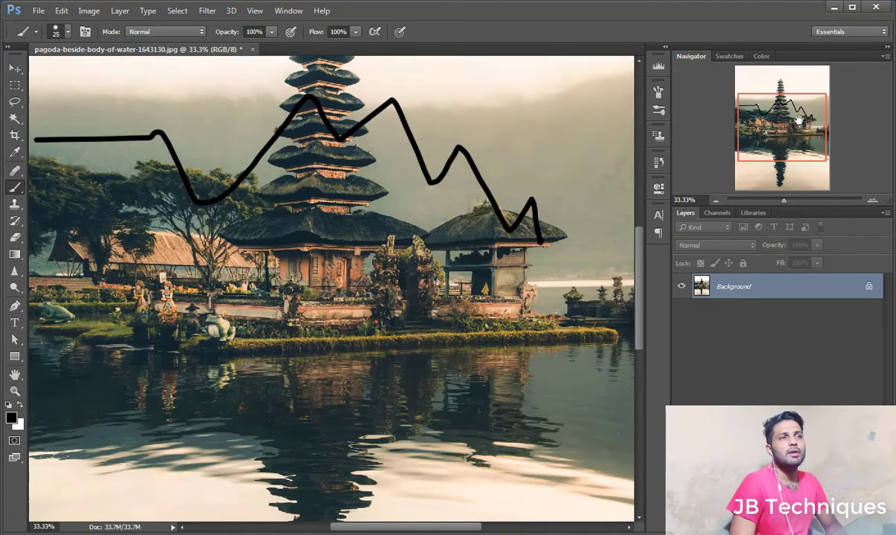
{"action": "mouse_move", "coordinate": [798, 118]}
{"action": "left_mouse_down"}
{"action": "mouse_move", "coordinate": [795, 146]}
{"action": "mouse_move", "coordinate": [787, 104]}
{"action": "left_mouse_up"}
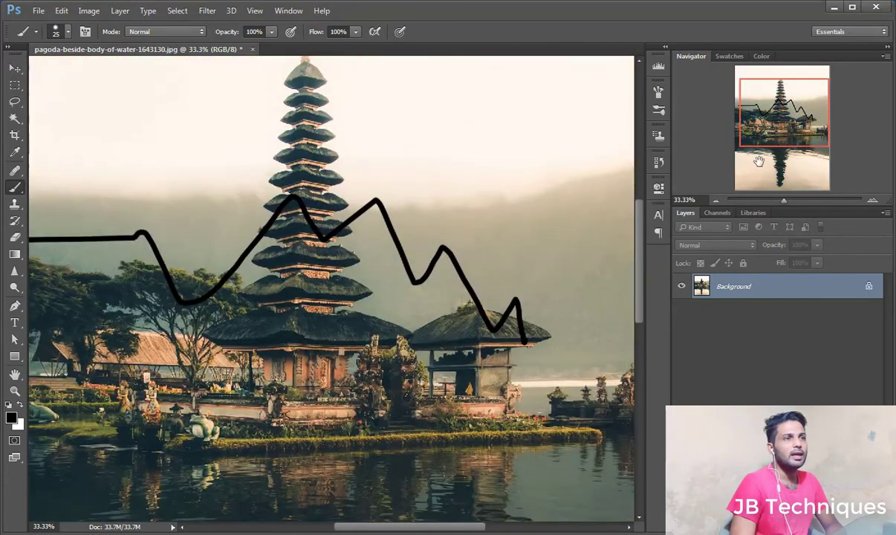
{"action": "left_click", "coordinate": [687, 200]}
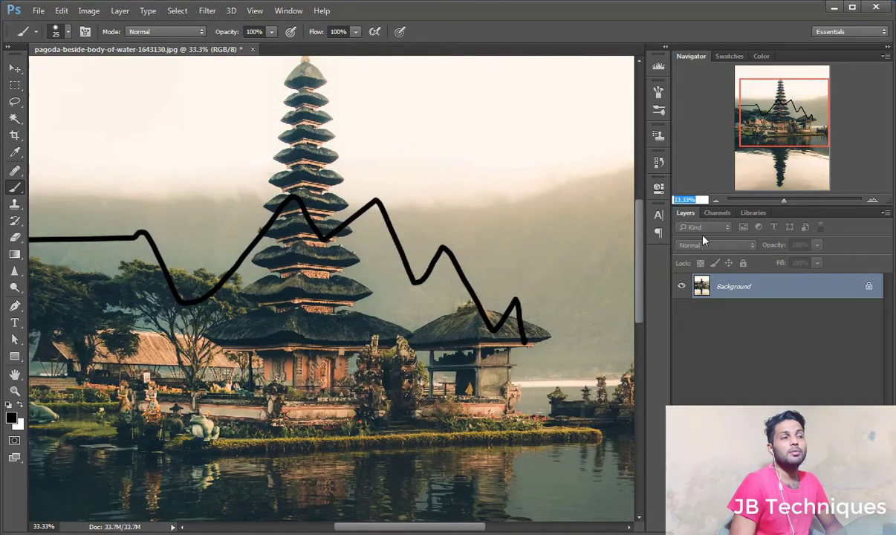
Step: Set the Navigator zoom to 50% and pick the Zoom tool
{"action": "type", "text": "50"}
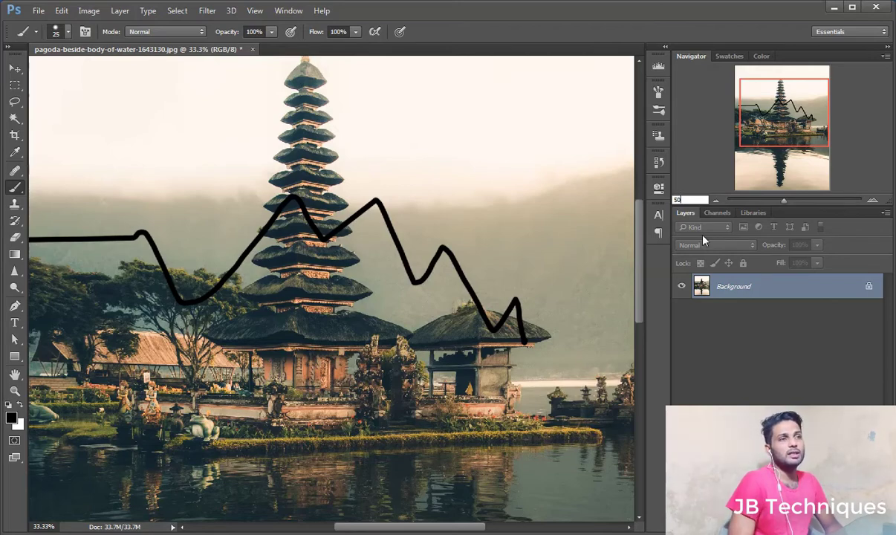
{"action": "key", "text": "Return"}
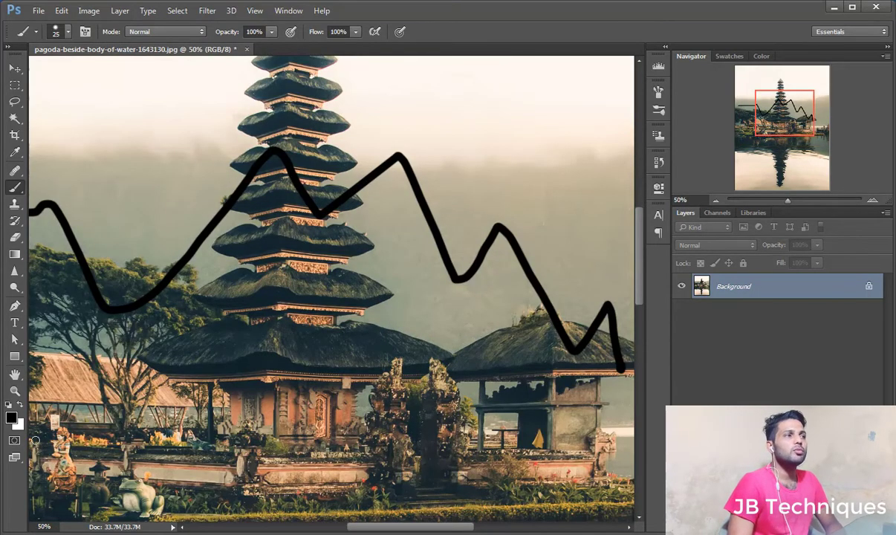
{"action": "left_click", "coordinate": [14, 391]}
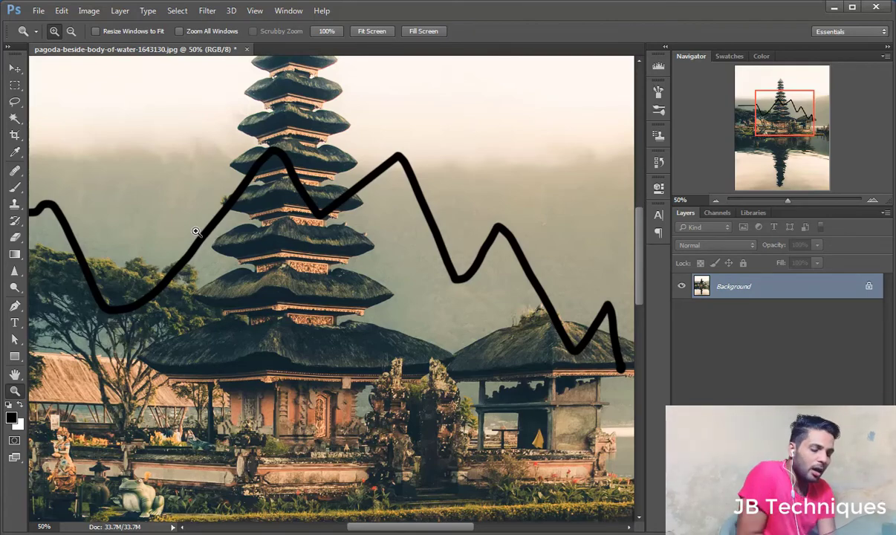
Step: Zoom to 200% on the pagoda roof, then Alt-click out through 50% and 33.33% to 25%
{"action": "left_click", "coordinate": [295, 248]}
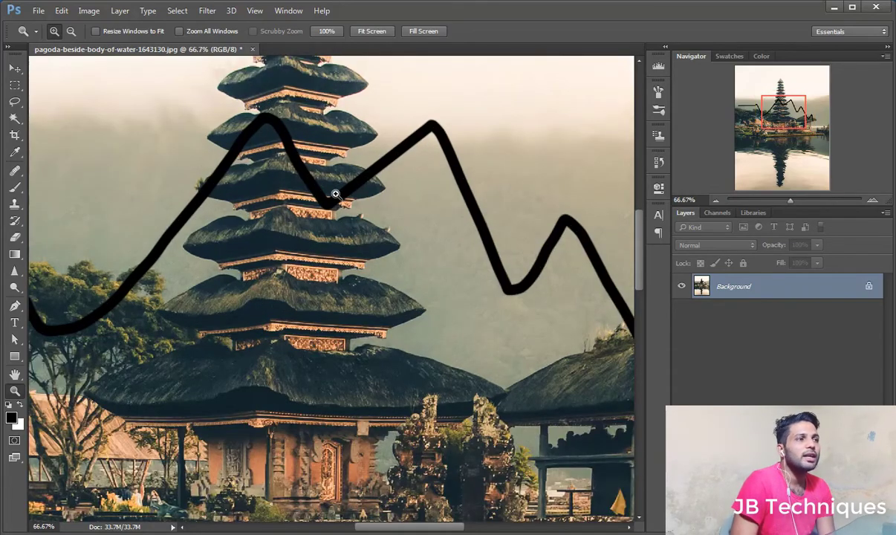
{"action": "left_click", "coordinate": [335, 193]}
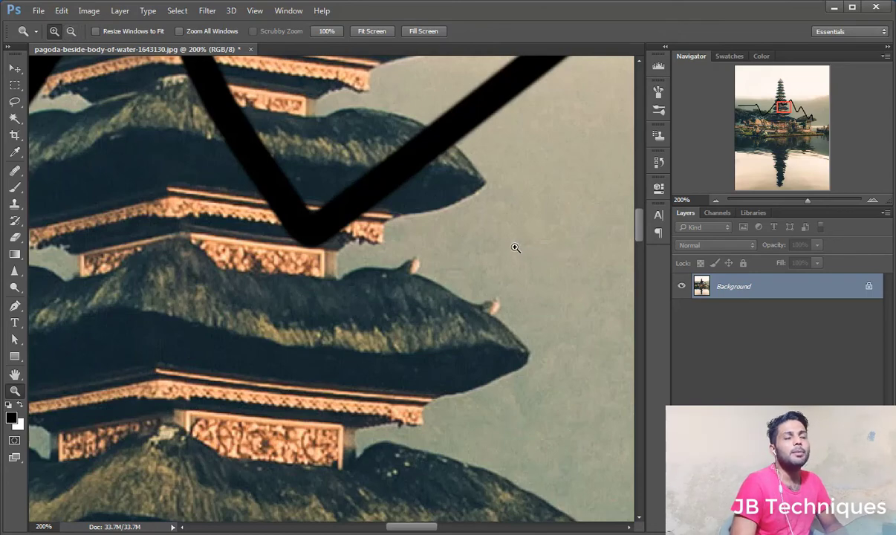
{"action": "key", "text": "alt"}
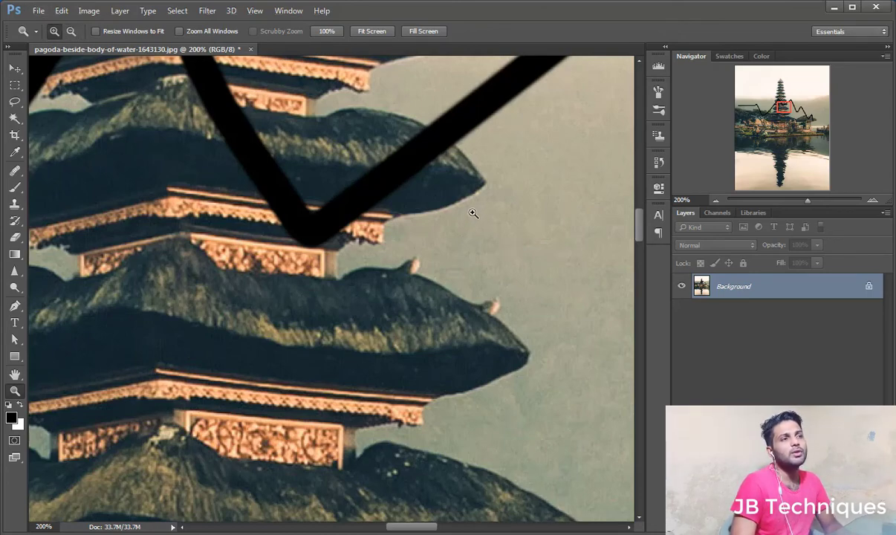
{"action": "key", "text": "alt"}
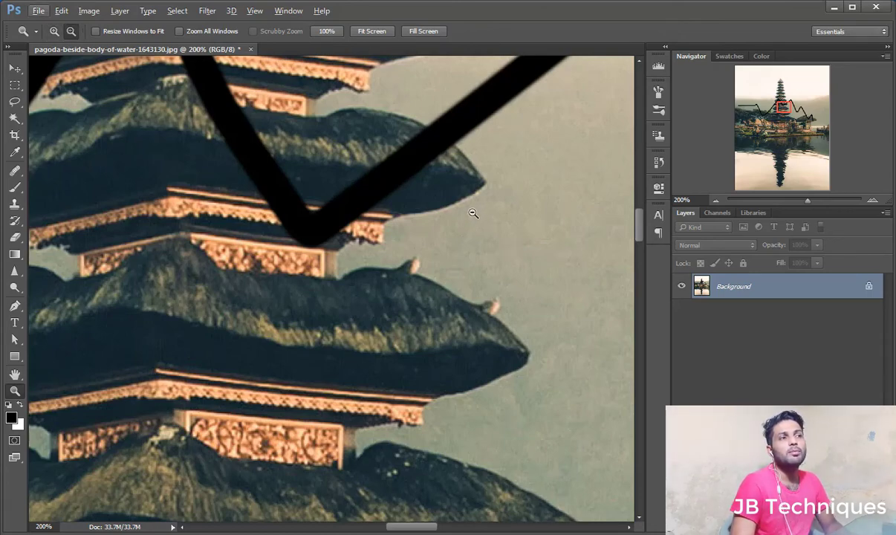
{"action": "key", "text": "alt"}
{"action": "left_click", "coordinate": [461, 200], "text": "alt"}
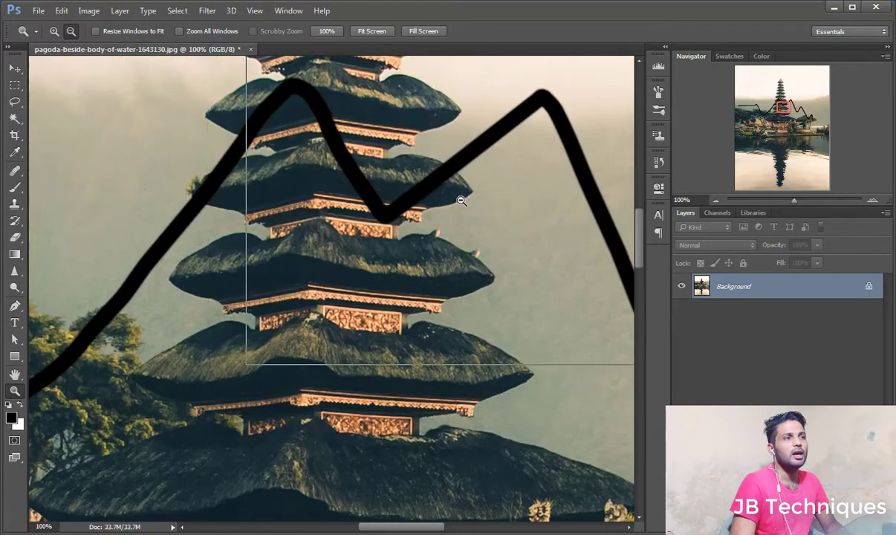
{"action": "key", "text": "alt"}
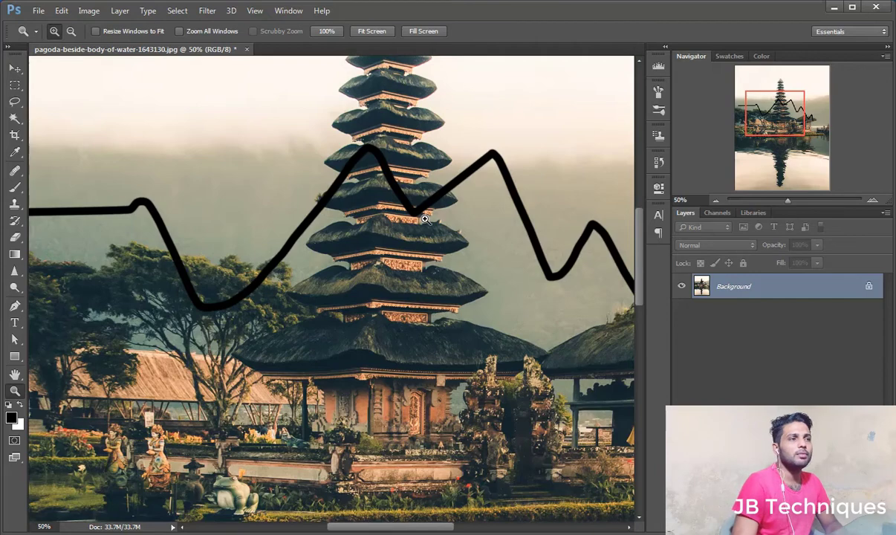
{"action": "left_click", "coordinate": [425, 218], "text": "alt"}
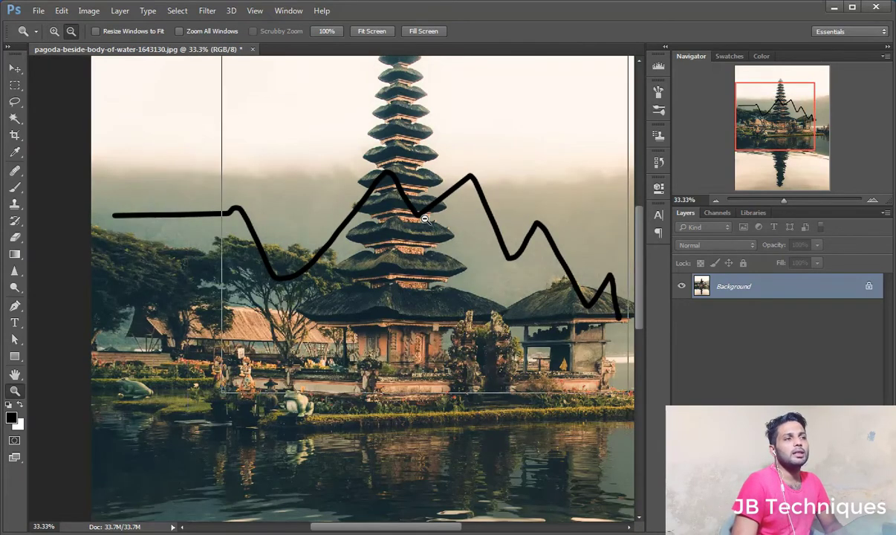
{"action": "left_click", "coordinate": [425, 218], "text": "alt"}
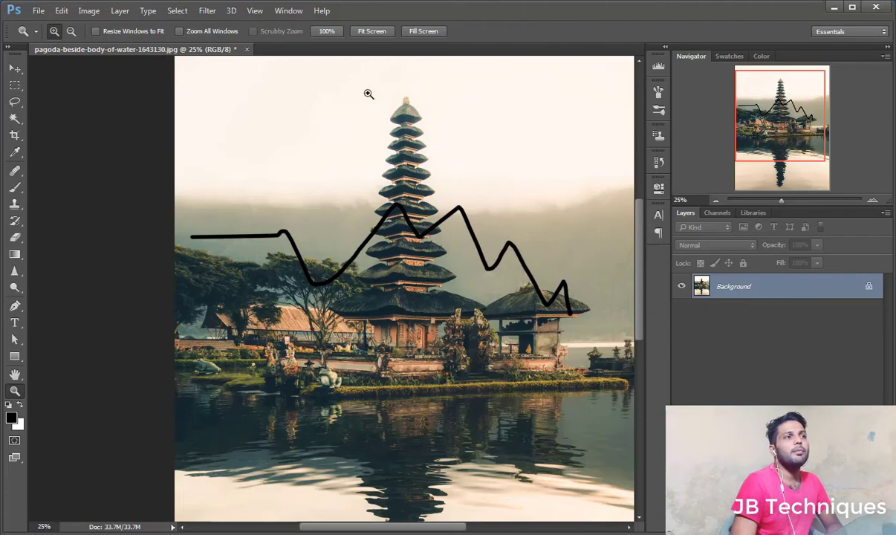
Step: Marquee-zoom onto the pagoda spire, then Alt-click out twice to 33.33% on the upper tiers
{"action": "left_click_drag", "start_coordinate": [359, 89], "coordinate": [452, 214]}
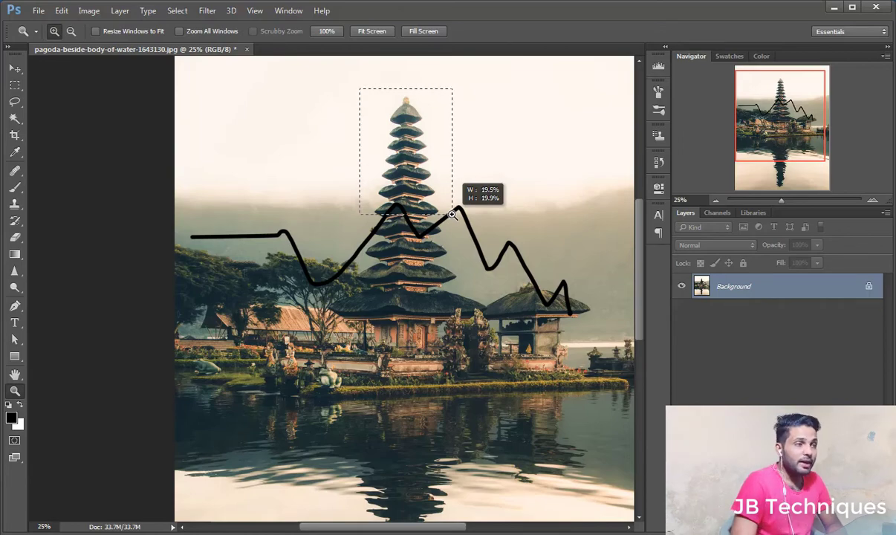
{"action": "left_click_drag", "start_coordinate": [452, 214], "coordinate": [451, 214]}
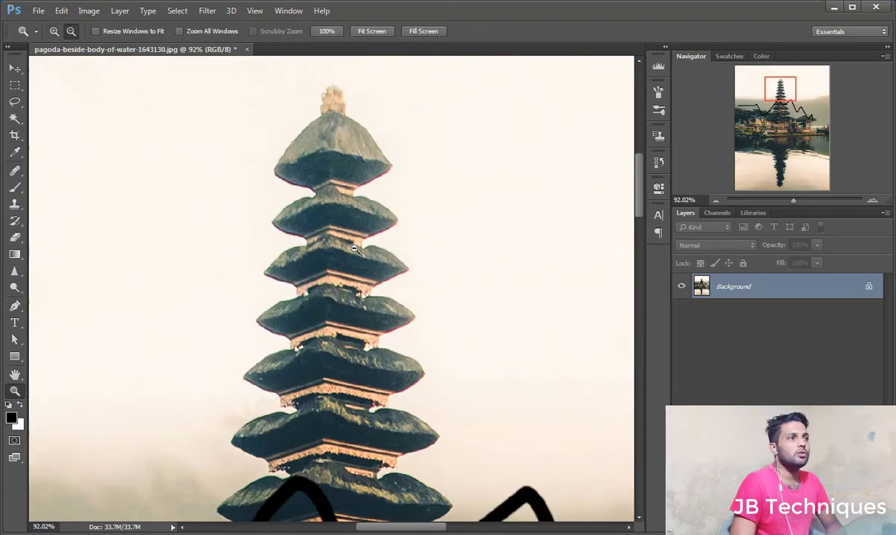
{"action": "left_click", "coordinate": [354, 248]}
{"action": "left_click", "coordinate": [359, 245]}
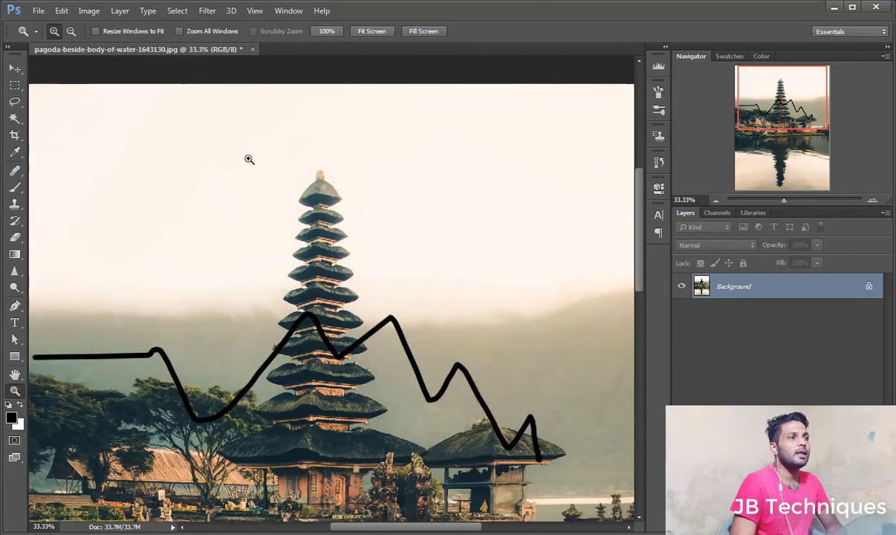
Step: Pan to the small temple right of the pagoda and zoom in on its roof
{"action": "left_click_drag", "start_coordinate": [230, 154], "coordinate": [427, 476]}
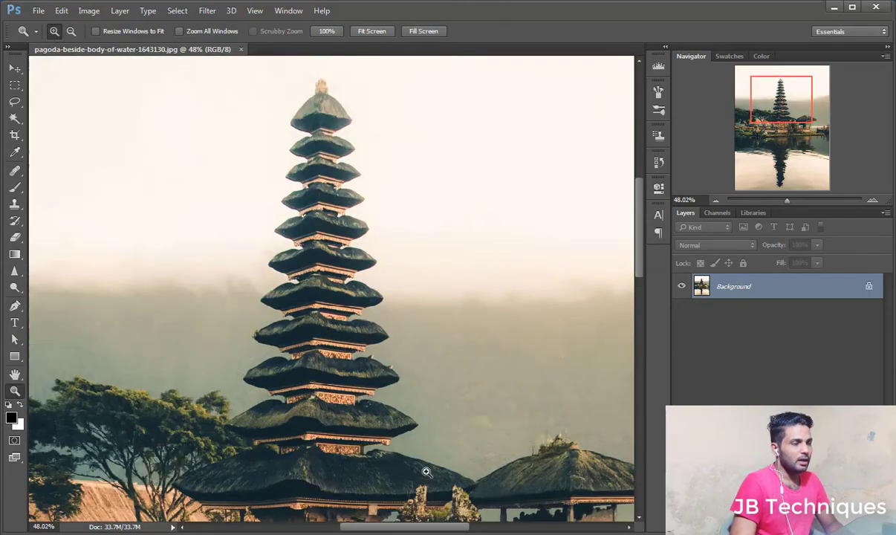
{"action": "left_click_drag", "start_coordinate": [434, 427], "coordinate": [292, 210]}
{"action": "left_click_drag", "start_coordinate": [379, 236], "coordinate": [552, 349]}
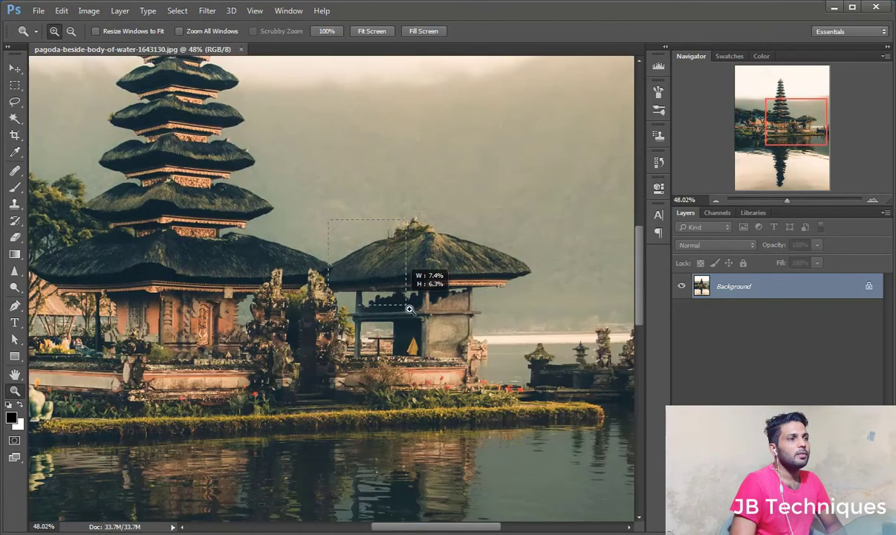